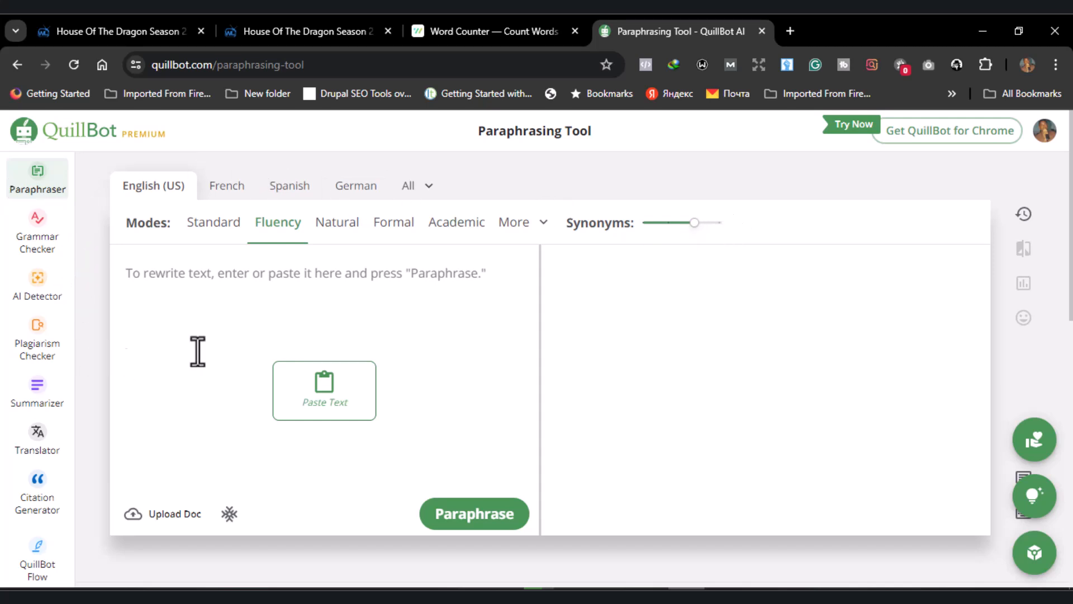
Try a lower and the maximum synonym level, and return the Synonyms setting to its third level
click(675, 224)
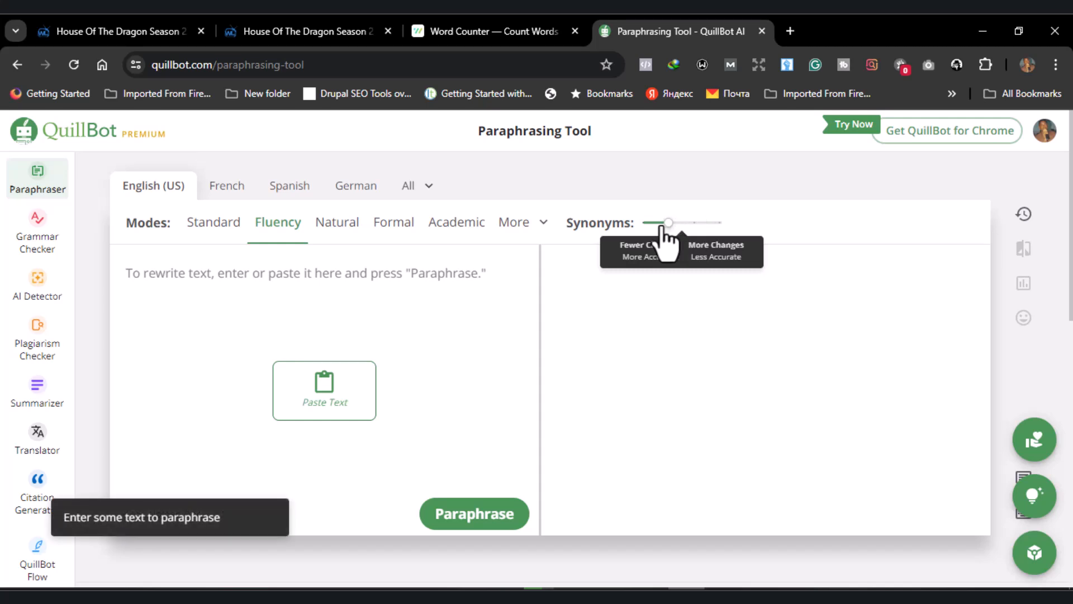
click(720, 224)
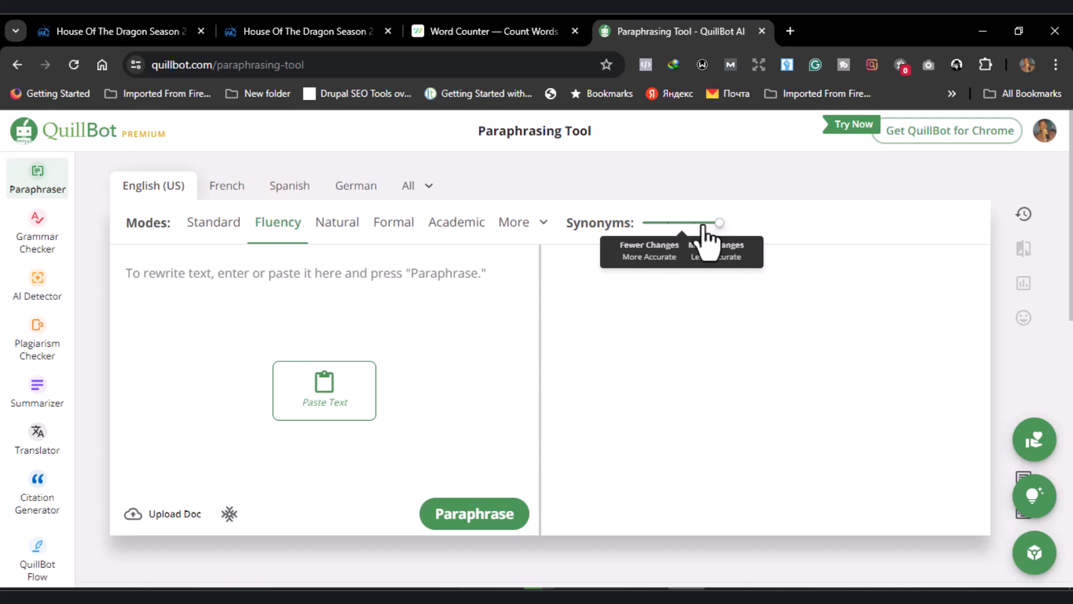
click(702, 224)
Try the Standard paraphrasing mode, view the additional modes, and keep Fluency as the active mode
click(207, 224)
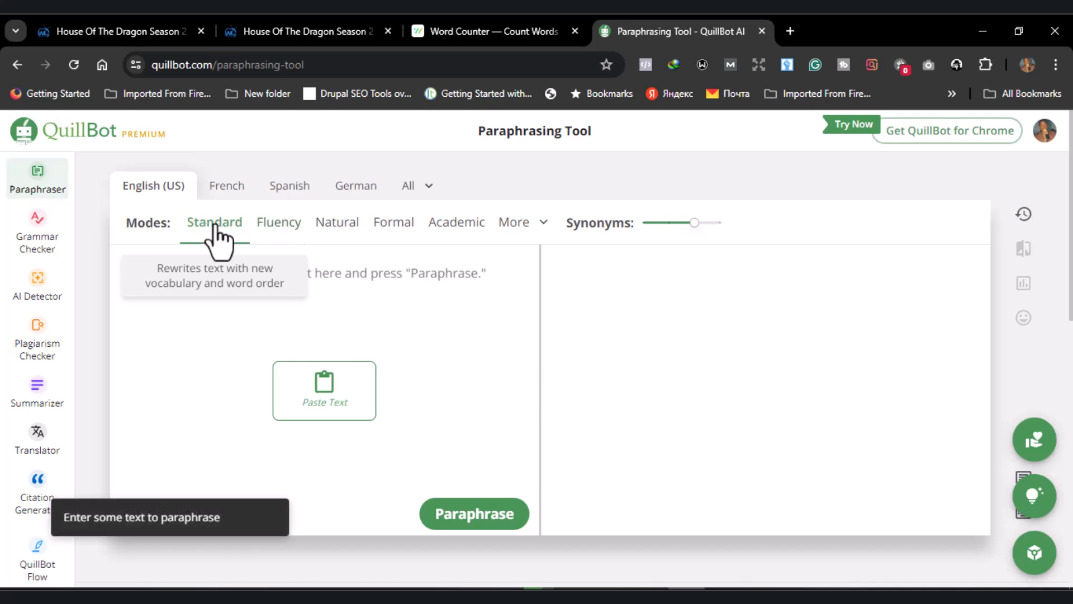
click(284, 227)
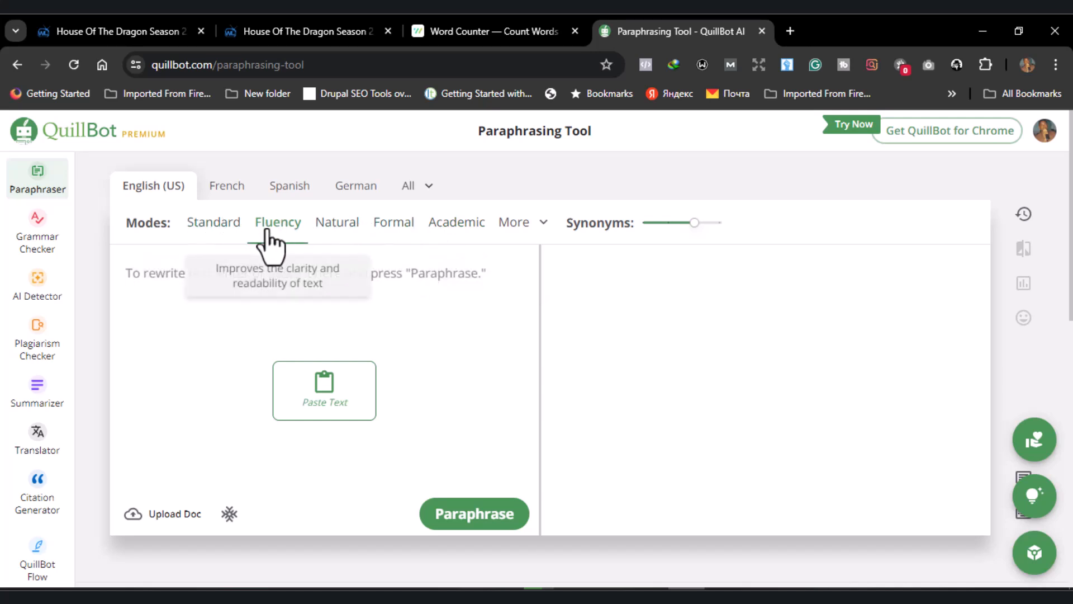
click(545, 224)
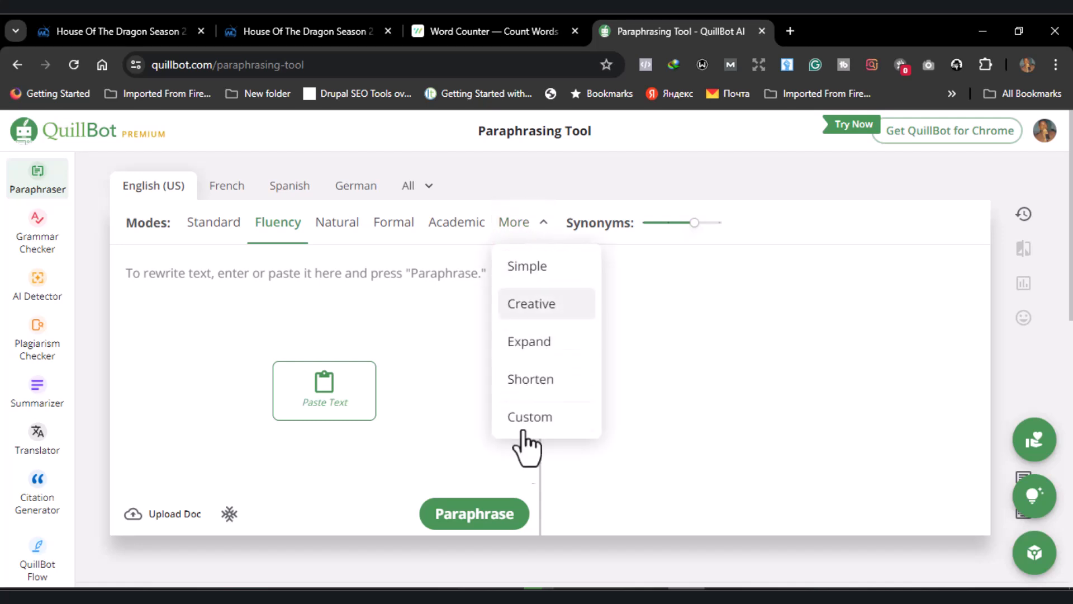
click(284, 238)
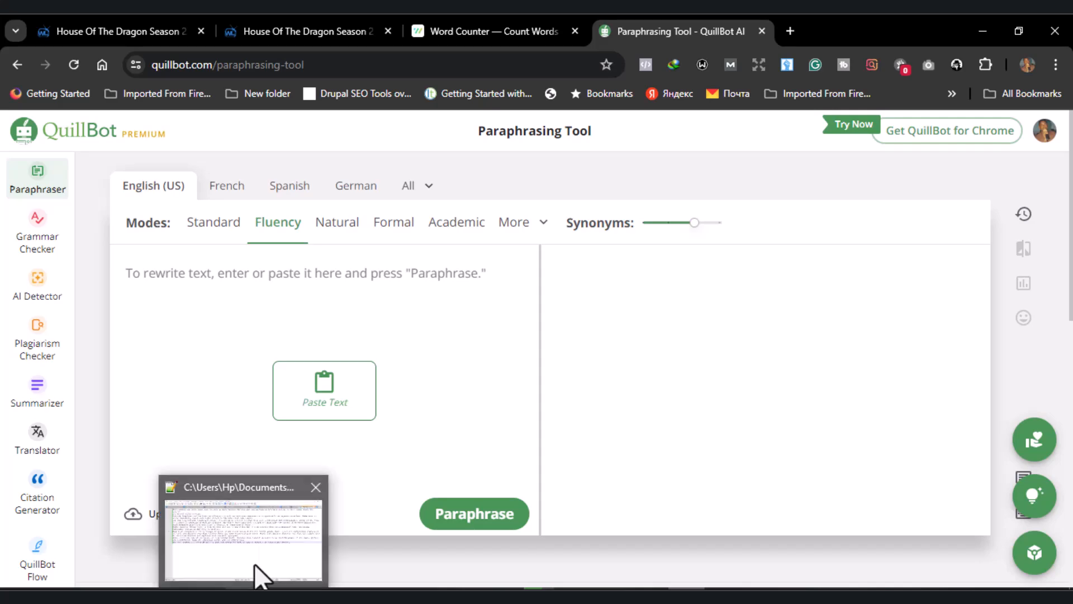
Copy the whole text of CUSTOMIZE GPT.txt in Notepad++ and paste it into QuillBot's paraphraser input
click(243, 593)
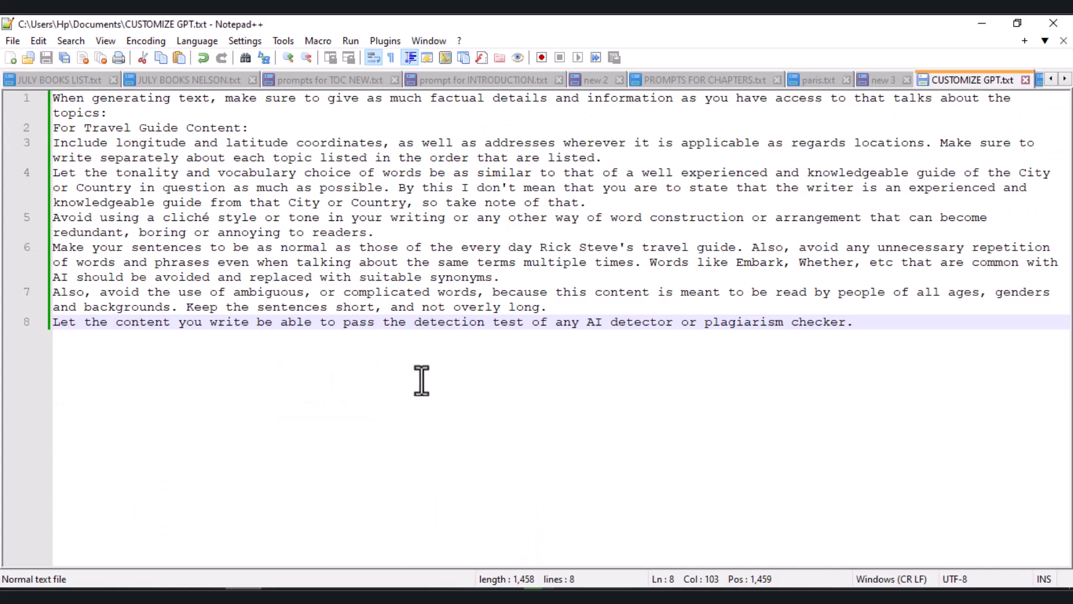
click(488, 307)
key(ctrl+a)
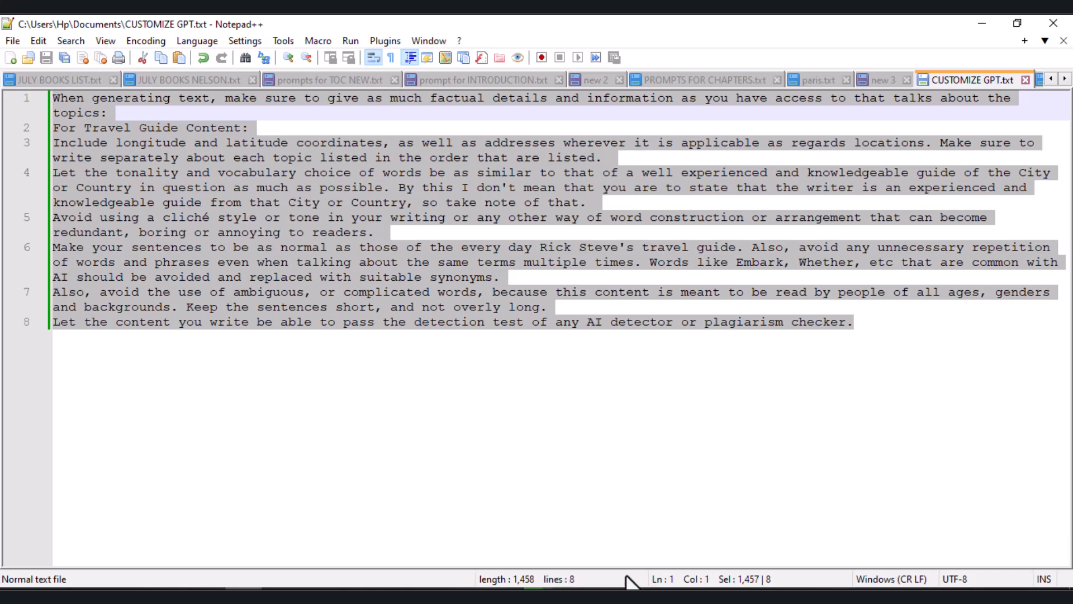
click(686, 595)
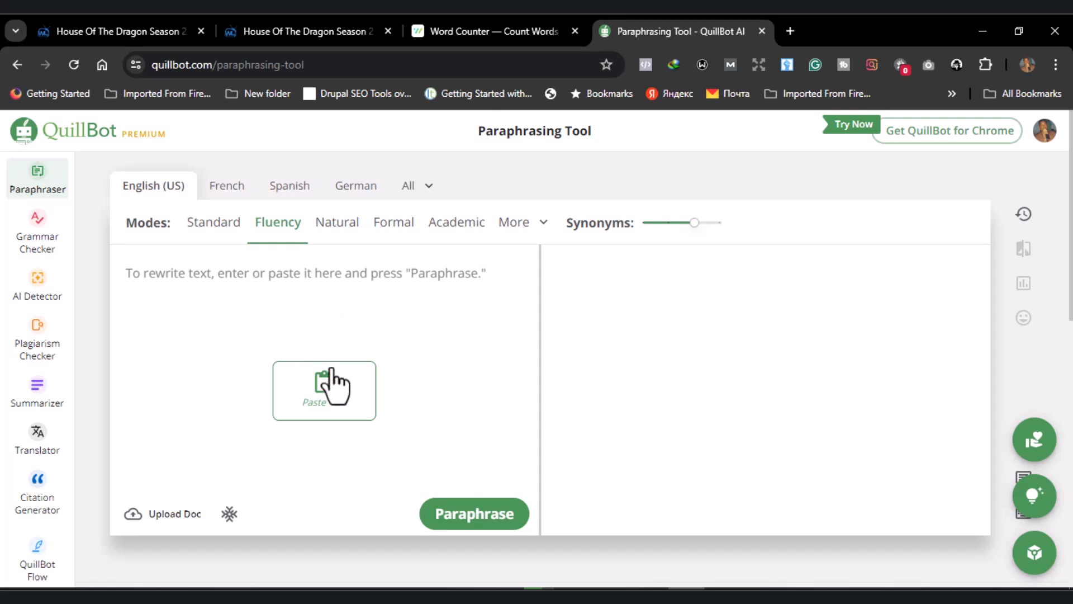
click(324, 392)
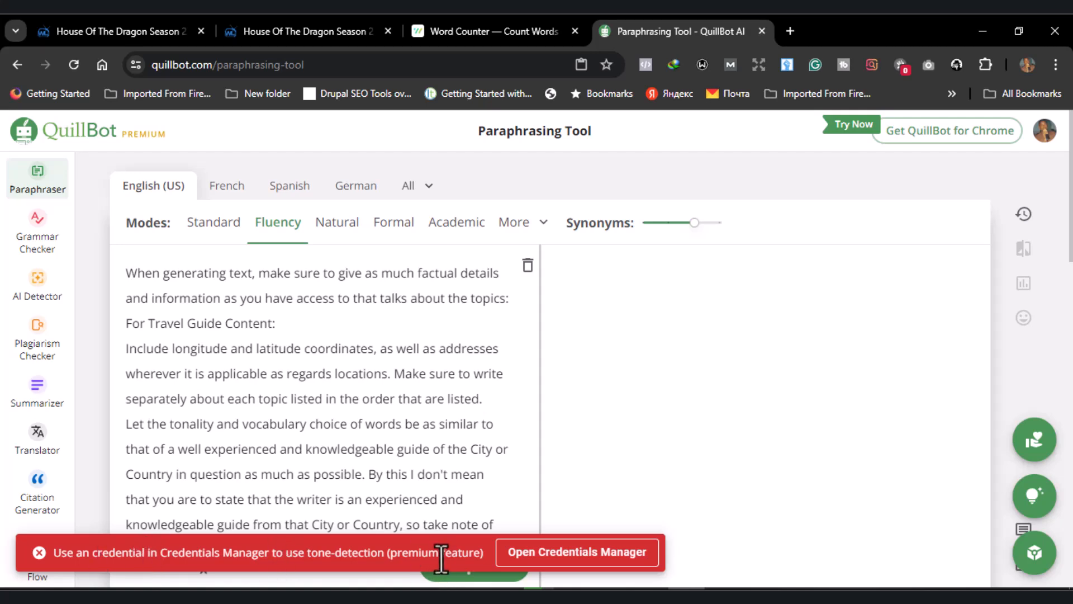
Open the Freeze Words window for the pasted text and freeze the word "Salt"
drag(1072, 219, 1071, 413)
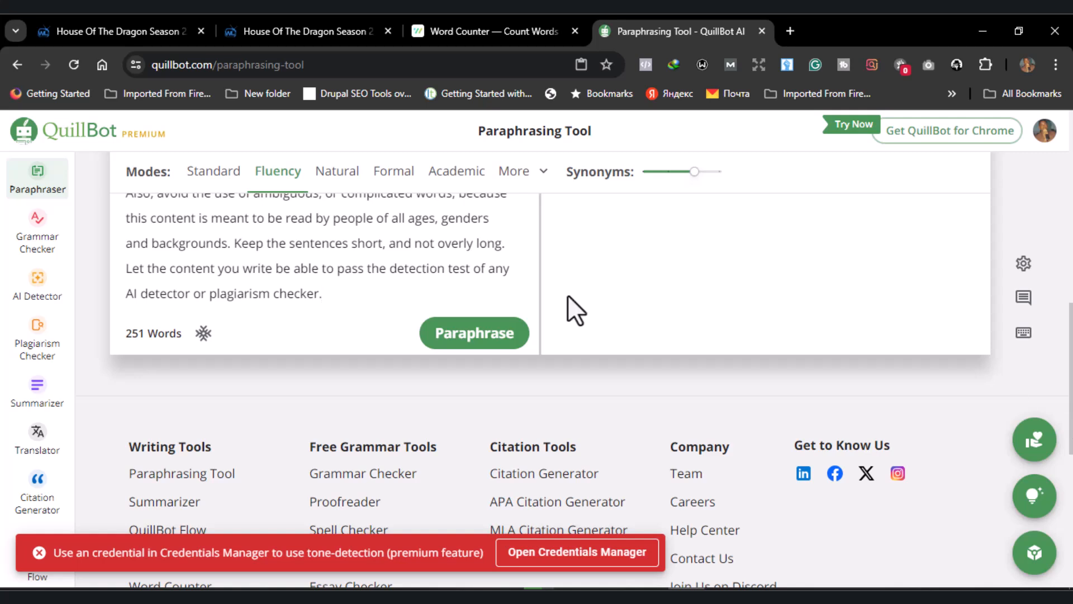
click(203, 334)
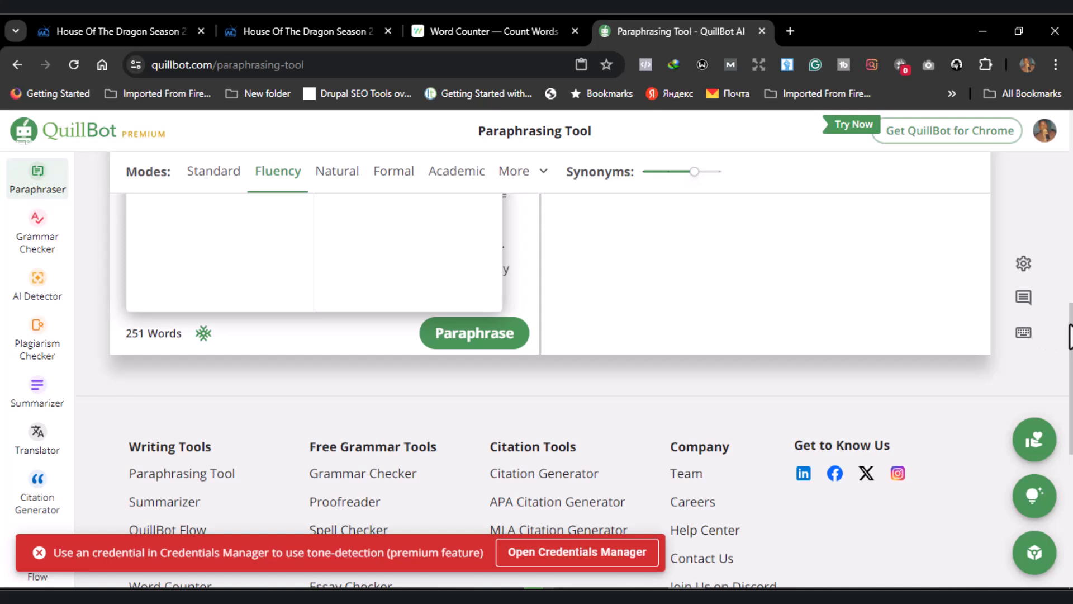
drag(1069, 336, 1070, 301)
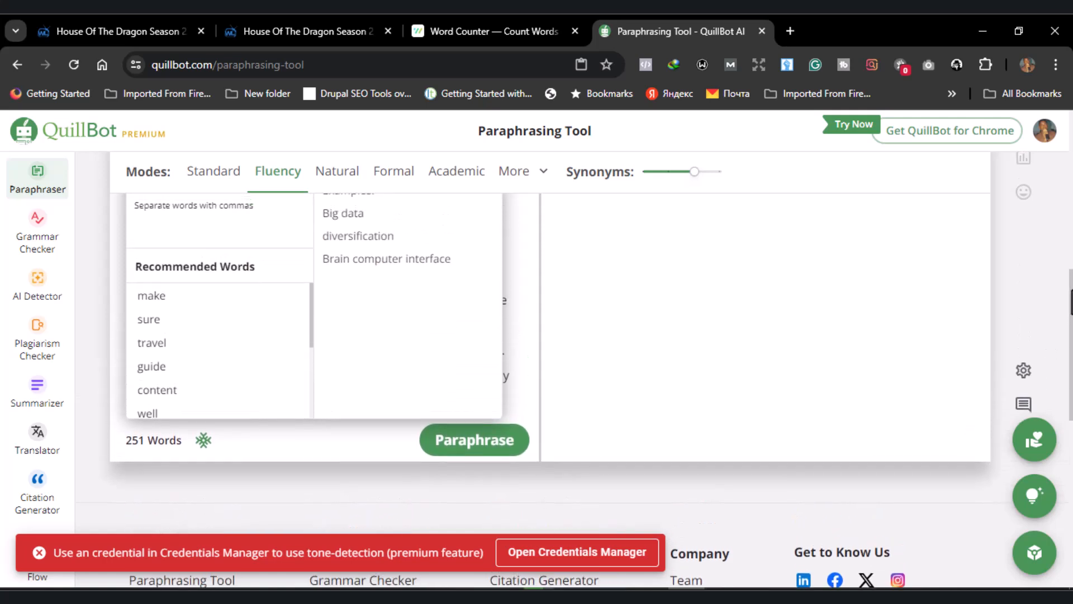
scroll(1070, 302, up, 1)
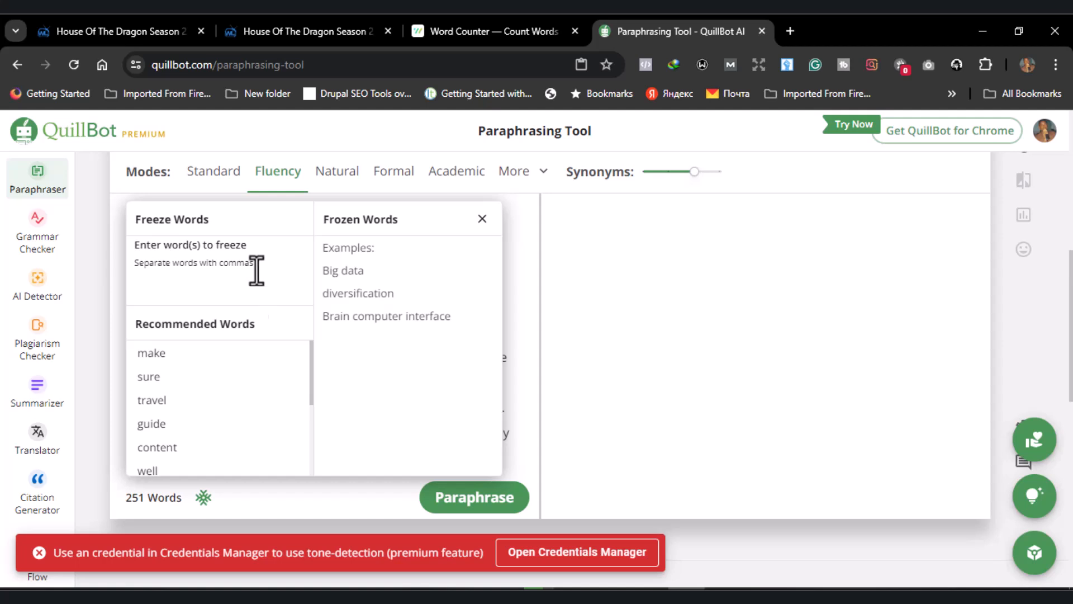
click(207, 263)
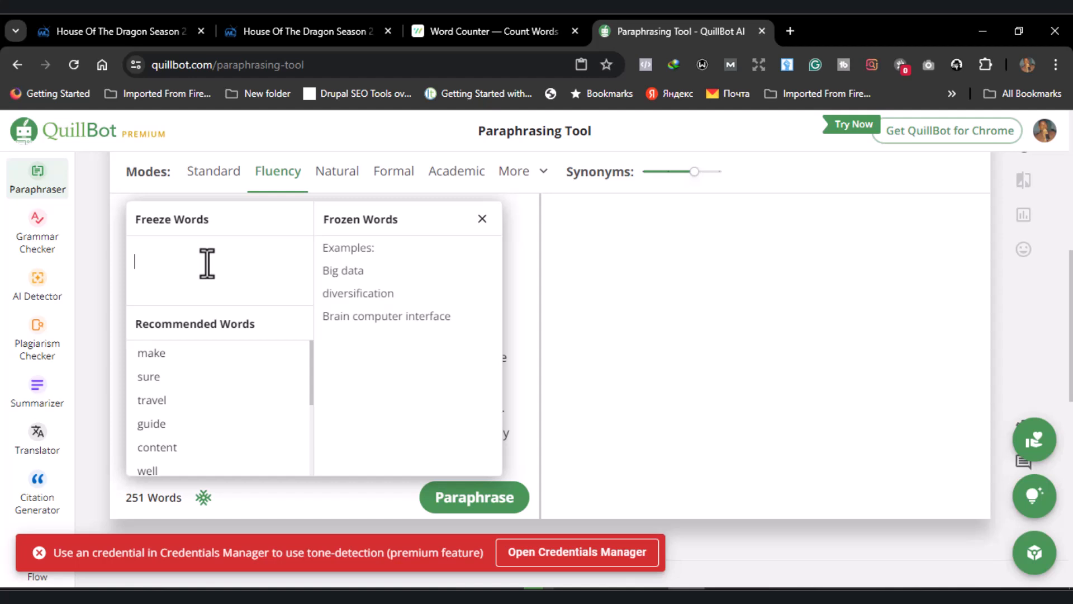
text(Salt)
key(Return)
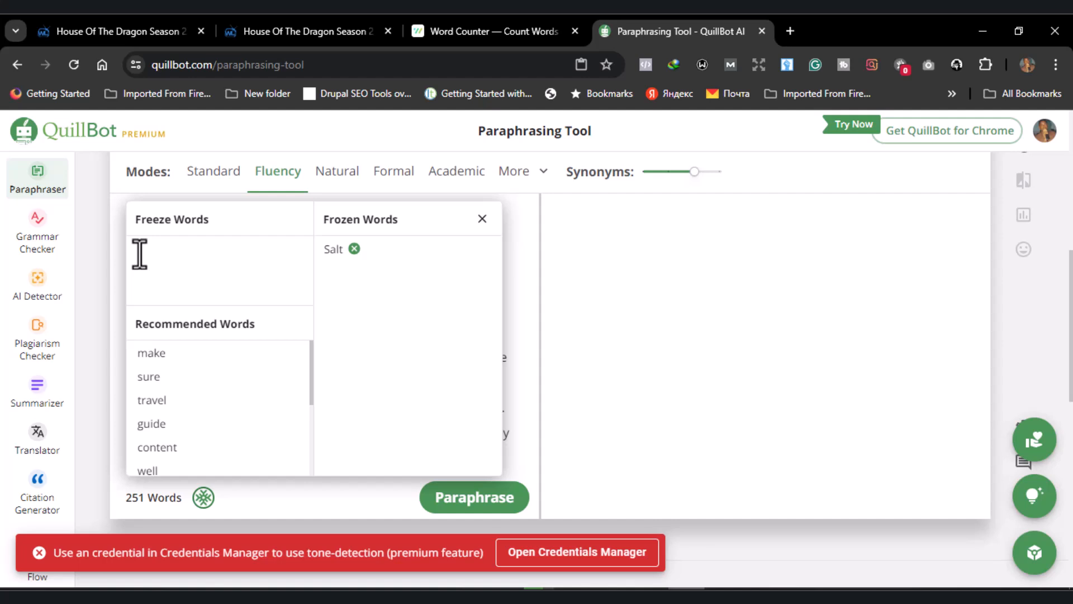
Add "Itinerary", "Entry", "itineraries" and "travel" to the frozen words
text(Itinerary)
key(Return)
text(Entry)
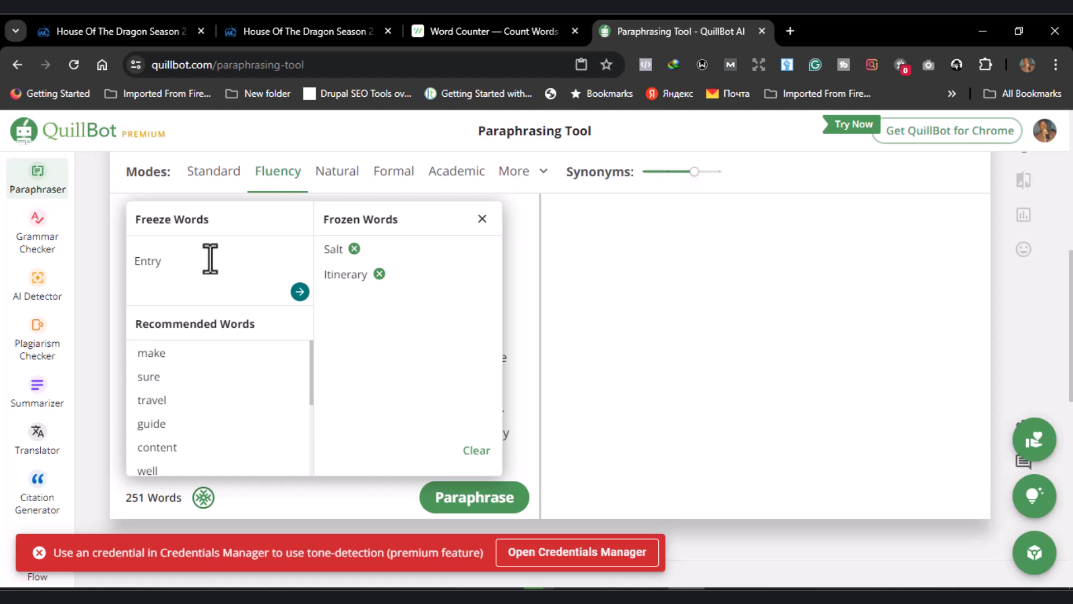
key(Return)
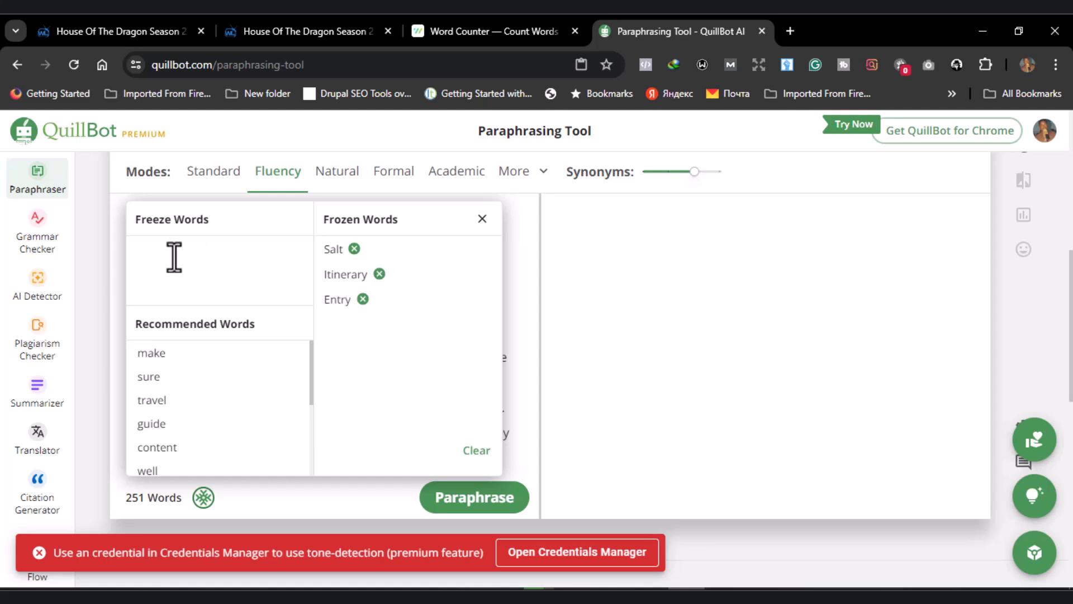
text(itineraries)
key(Return)
click(235, 268)
text(travel)
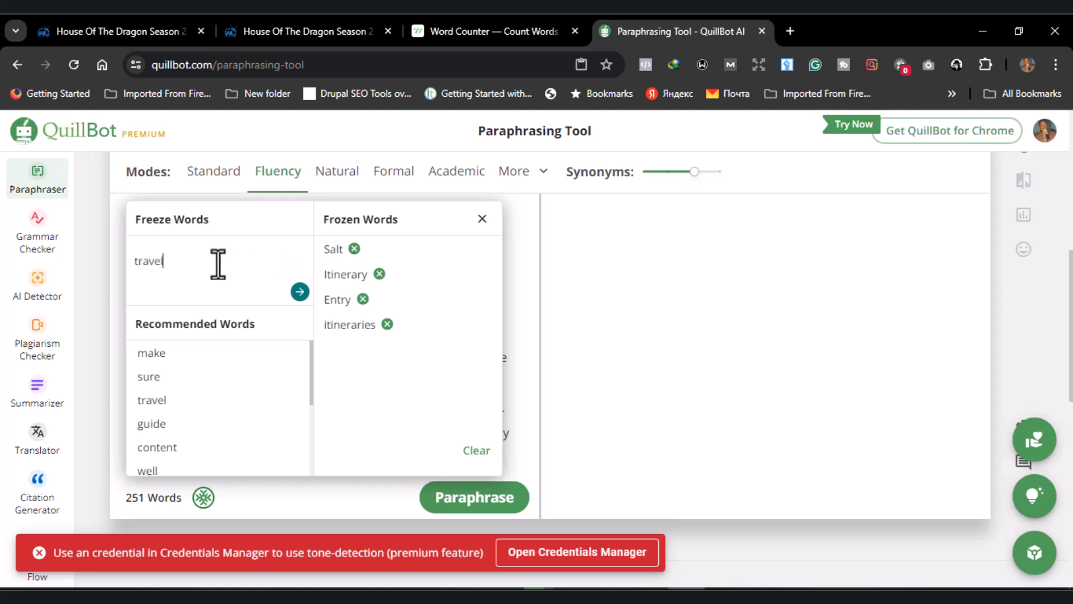
click(299, 292)
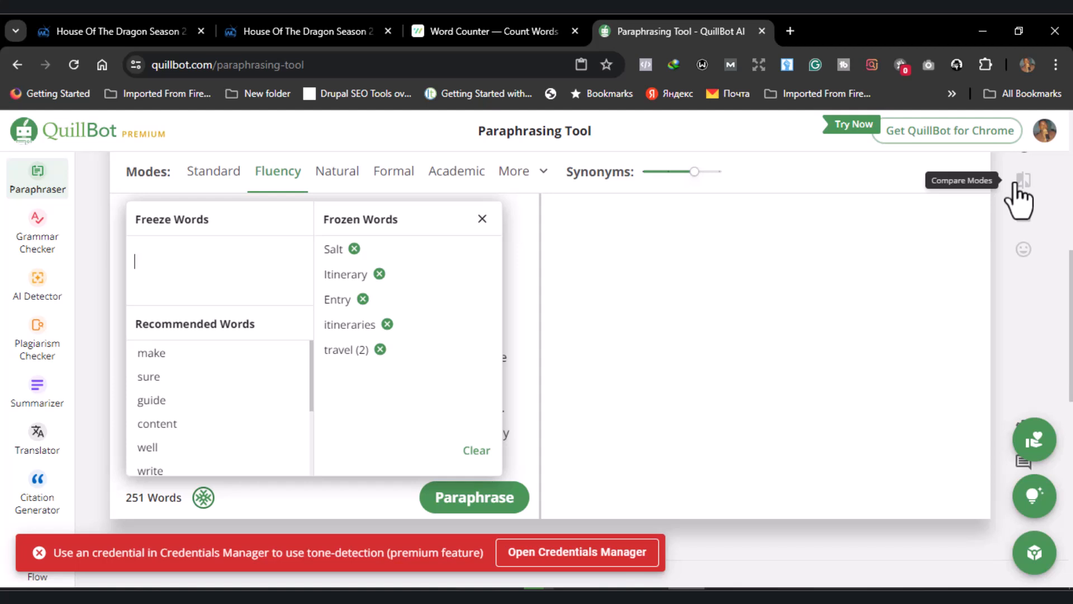
Close the Freeze Words window and open the paraphraser settings
click(539, 589)
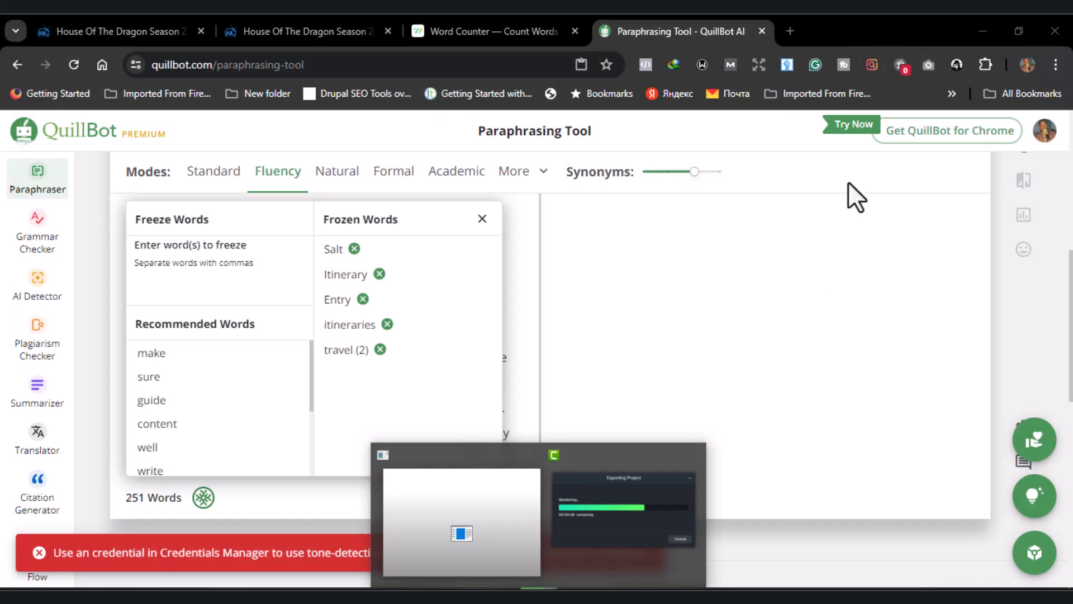
click(847, 182)
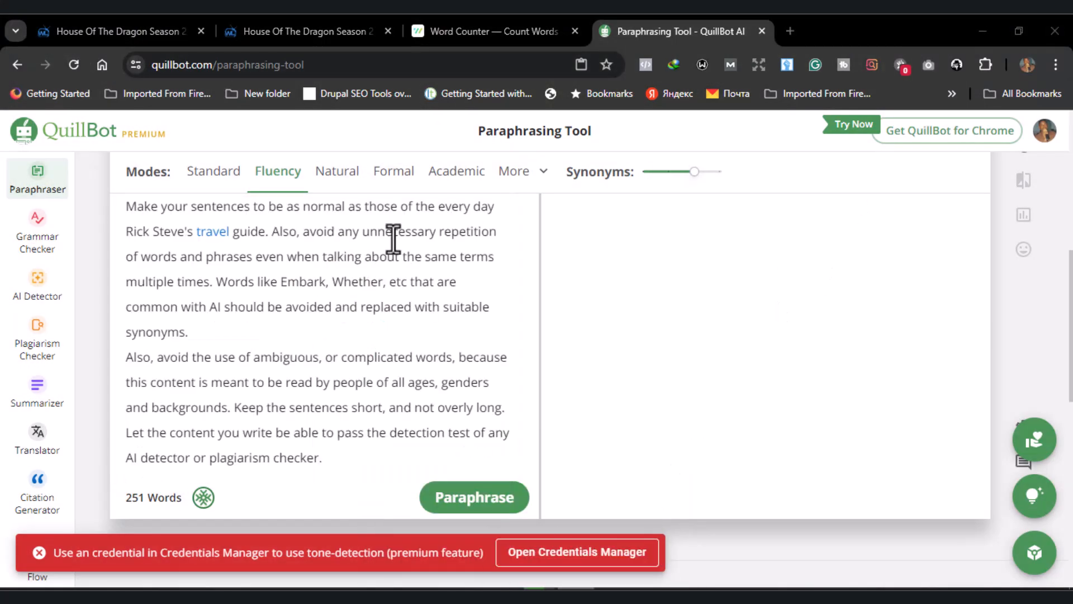
scroll(417, 147, down, 3)
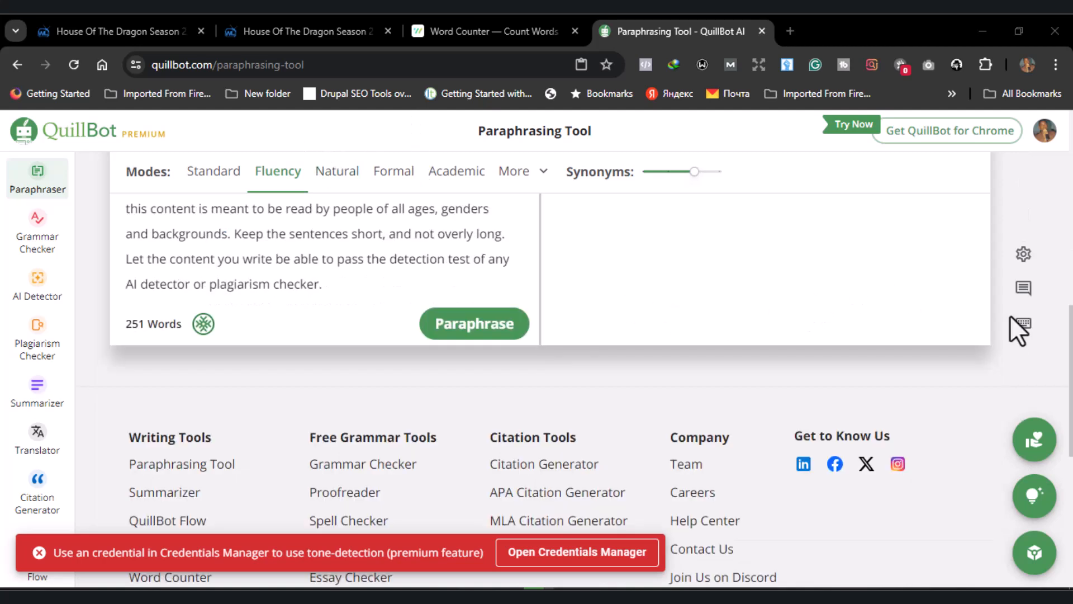
click(1024, 256)
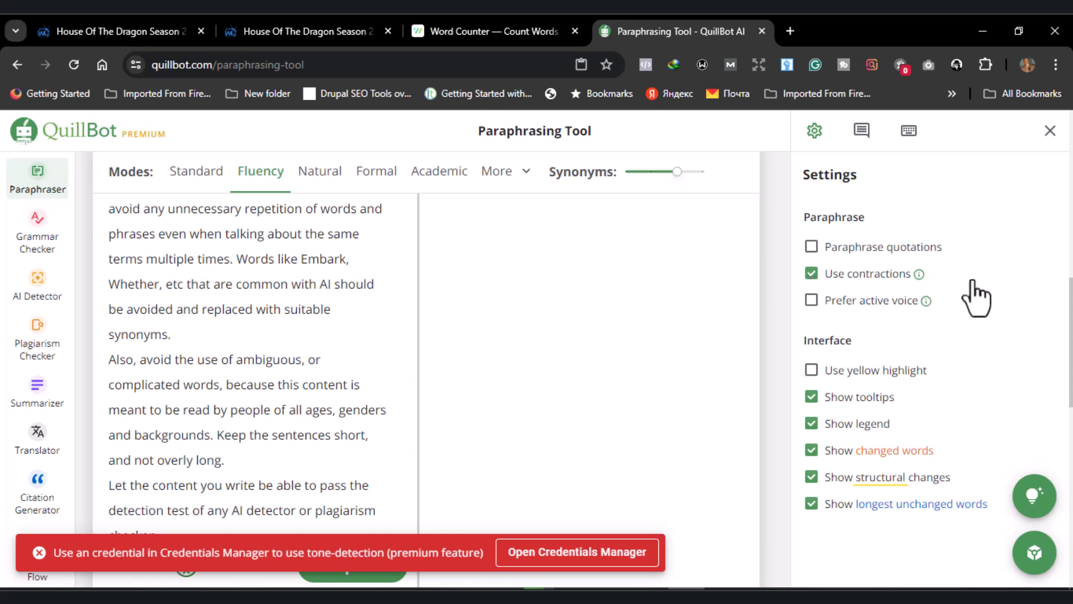
Read the explanations of Use contractions and Prefer active voice, try switching the options, and leave only contractions enabled
mouse_move(919, 277)
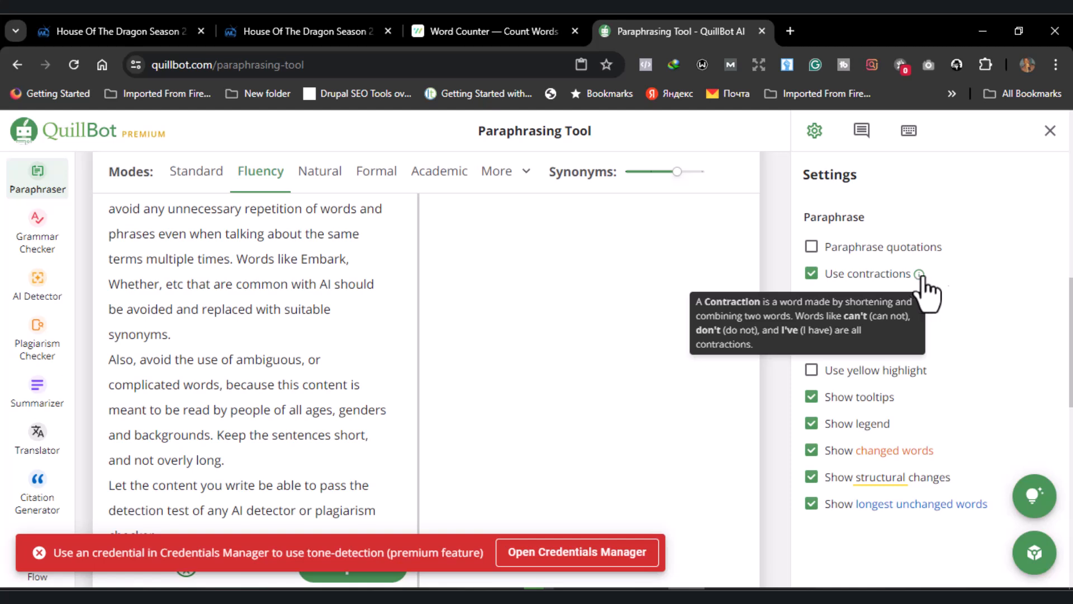
click(836, 282)
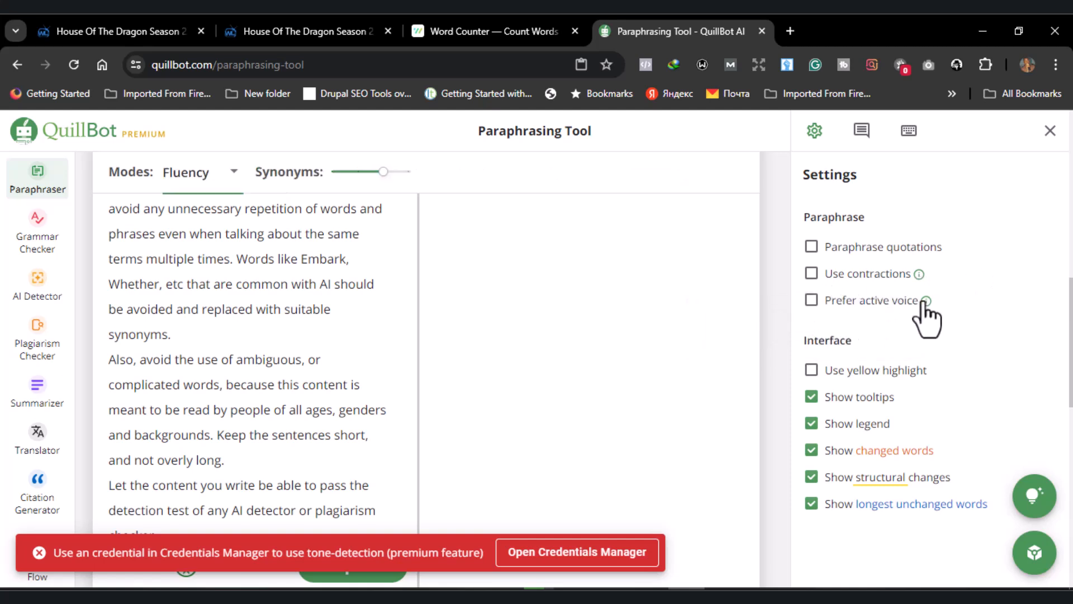
mouse_move(927, 303)
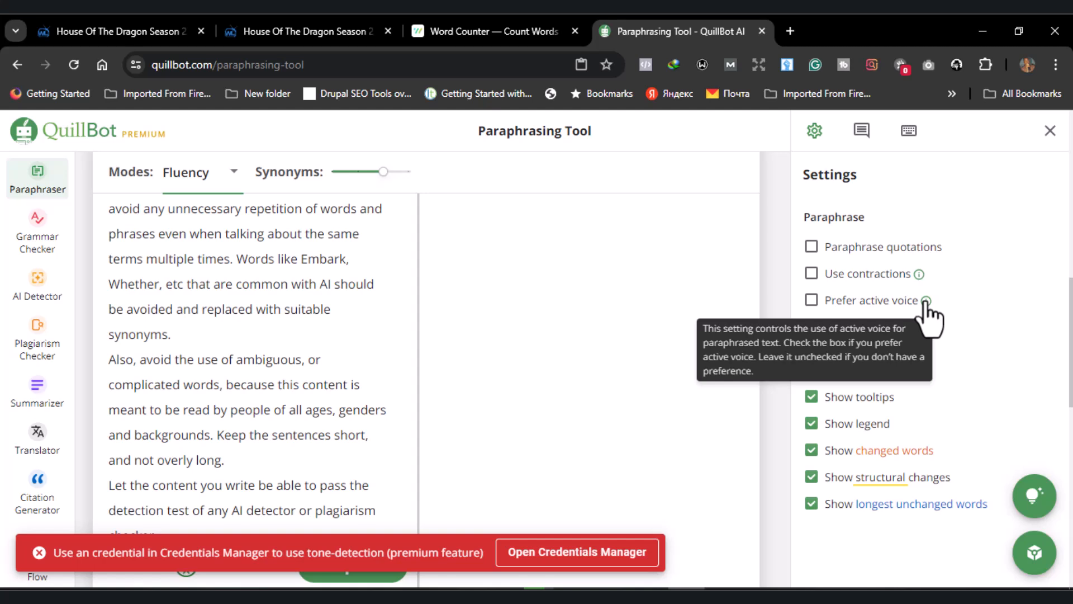
click(973, 305)
click(811, 302)
click(810, 276)
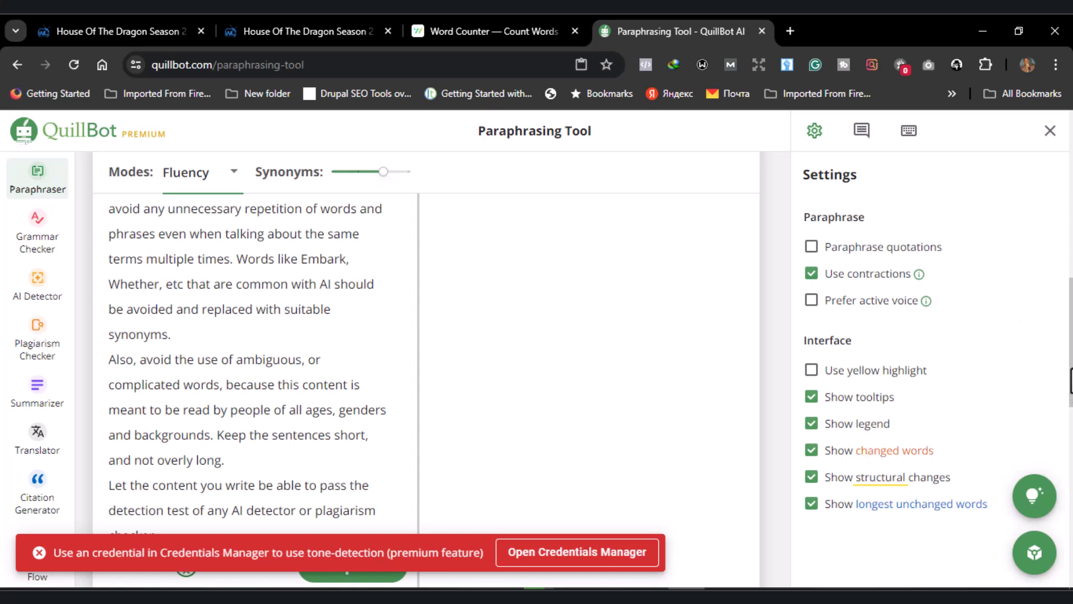
Return to the start of the pasted text and open the feedback form
drag(1071, 370, 1072, 174)
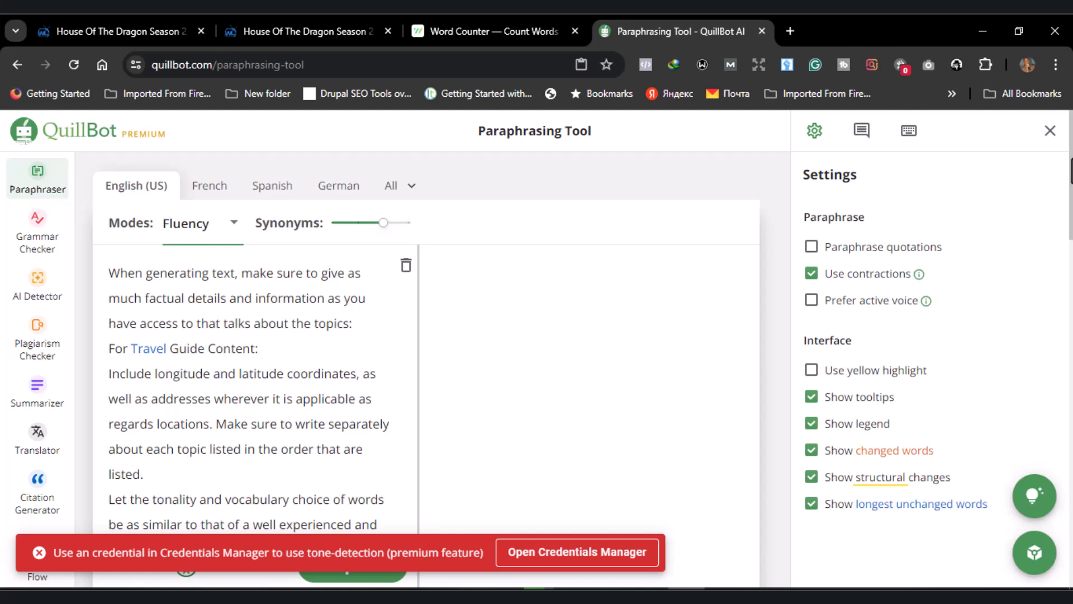
click(862, 132)
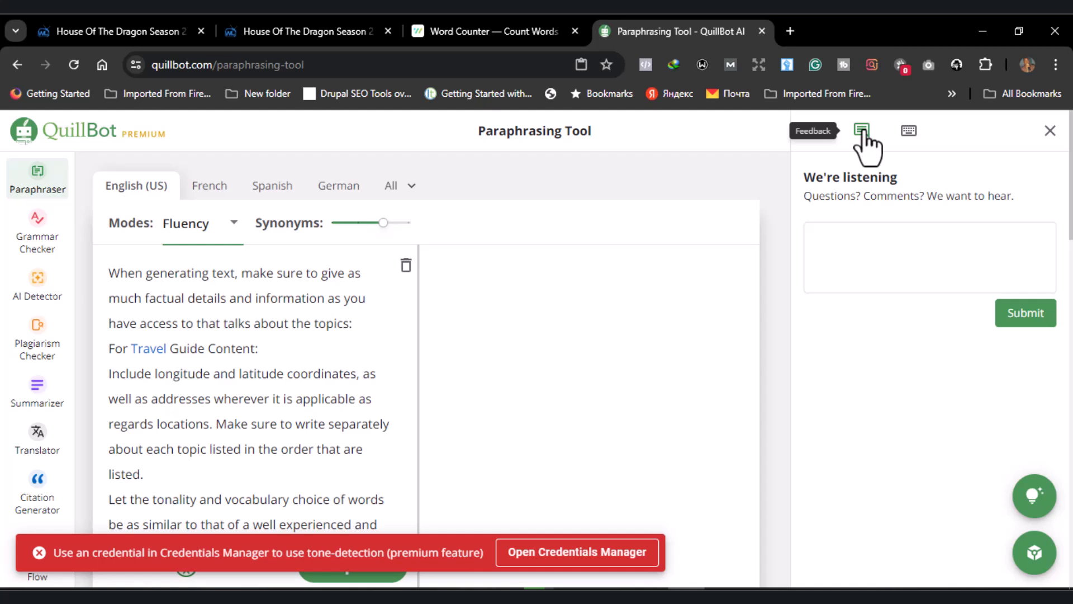